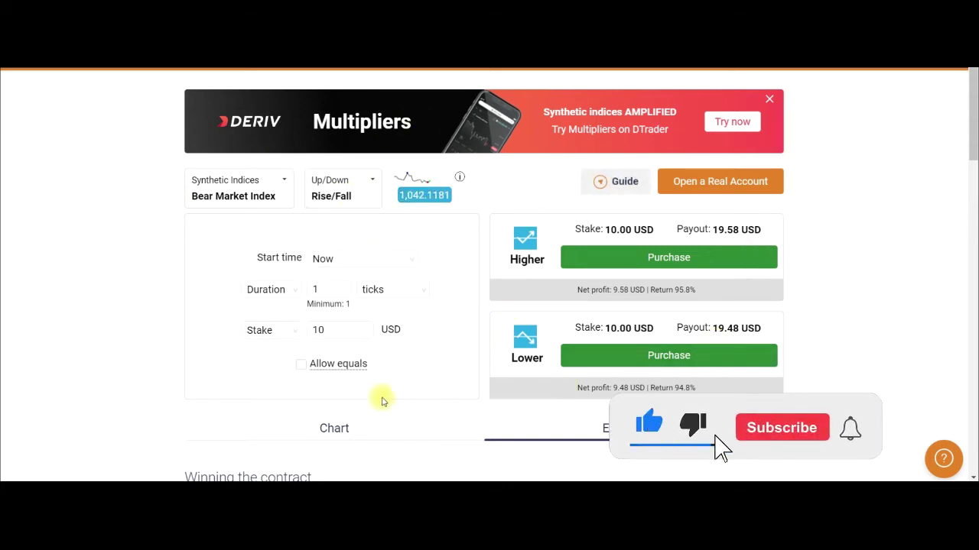
Pick Volatility 100 Index from Continuous Indices in the market selector.
scroll(401, 325, down, 1)
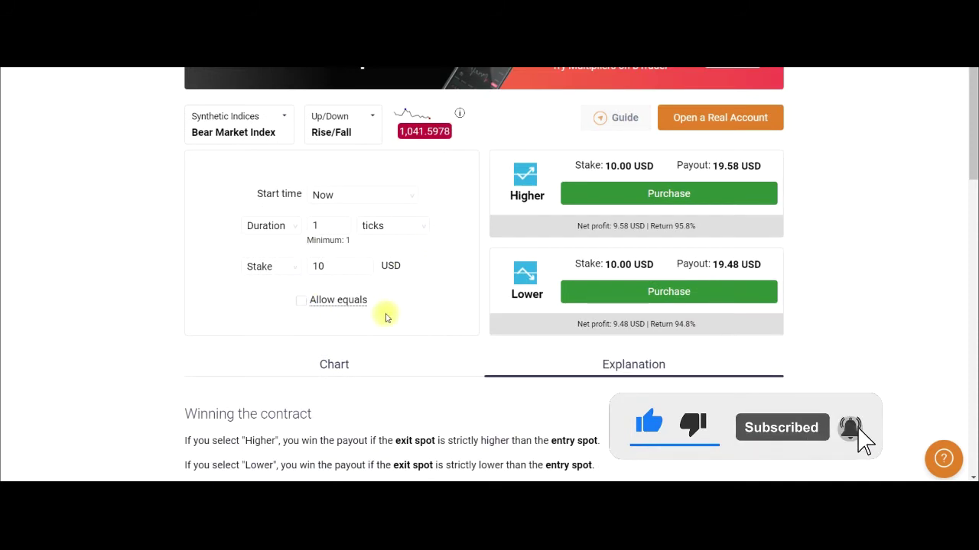
scroll(459, 272, up, 1)
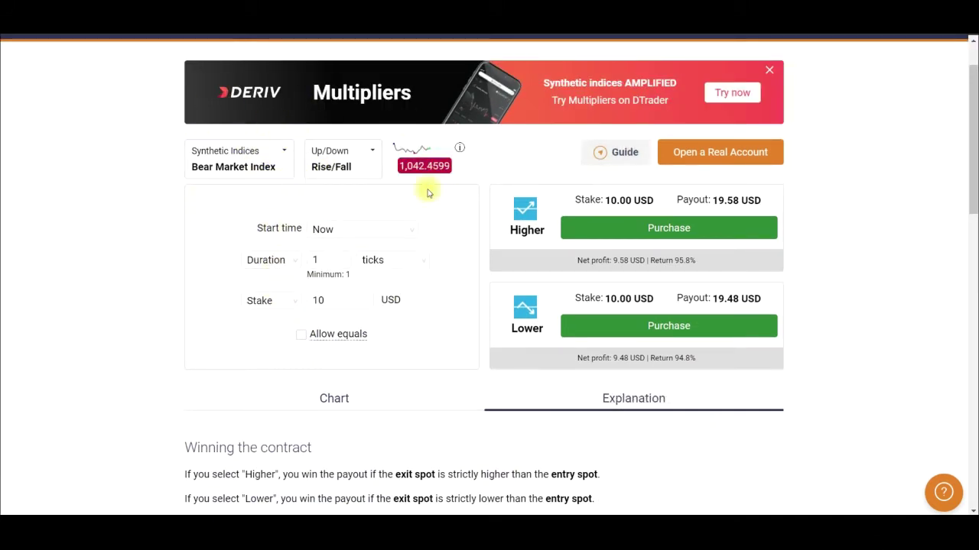
click(279, 156)
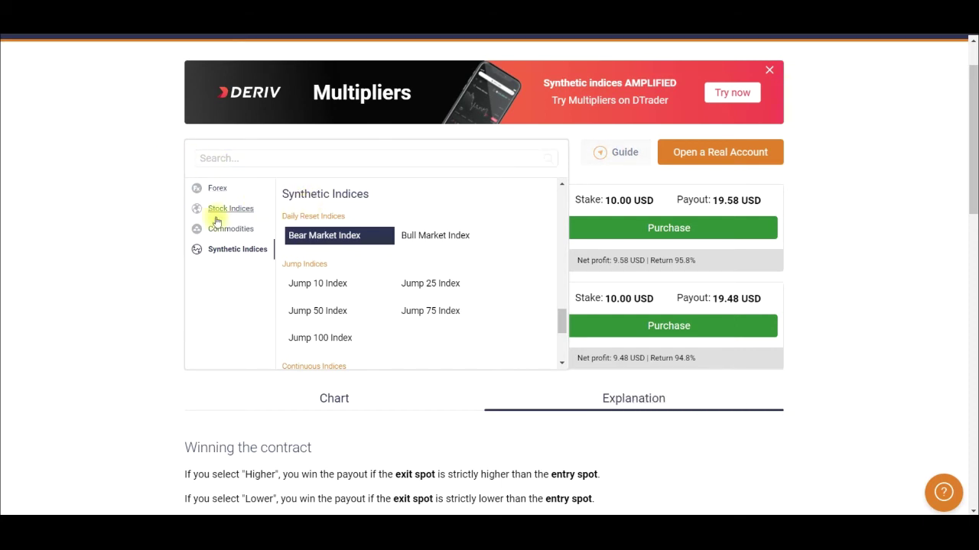
click(103, 153)
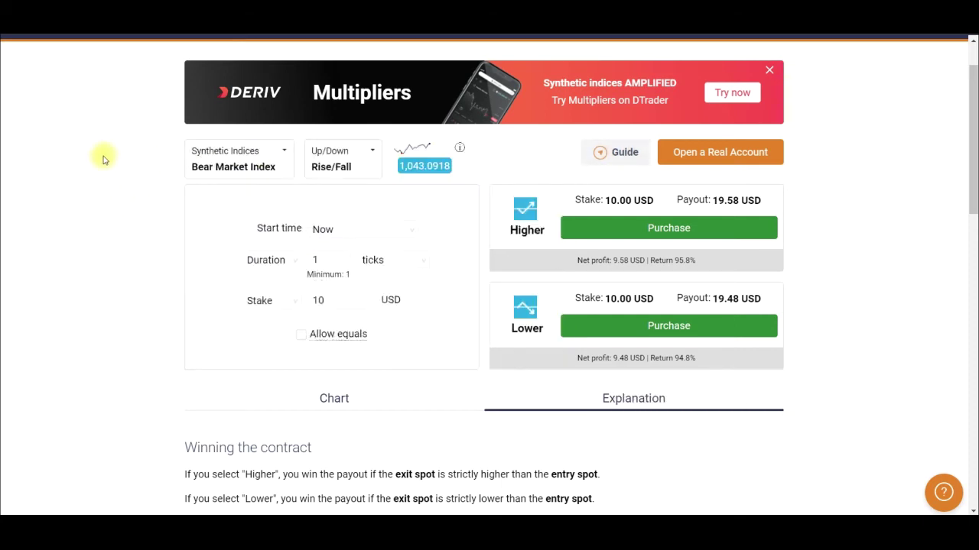
click(237, 156)
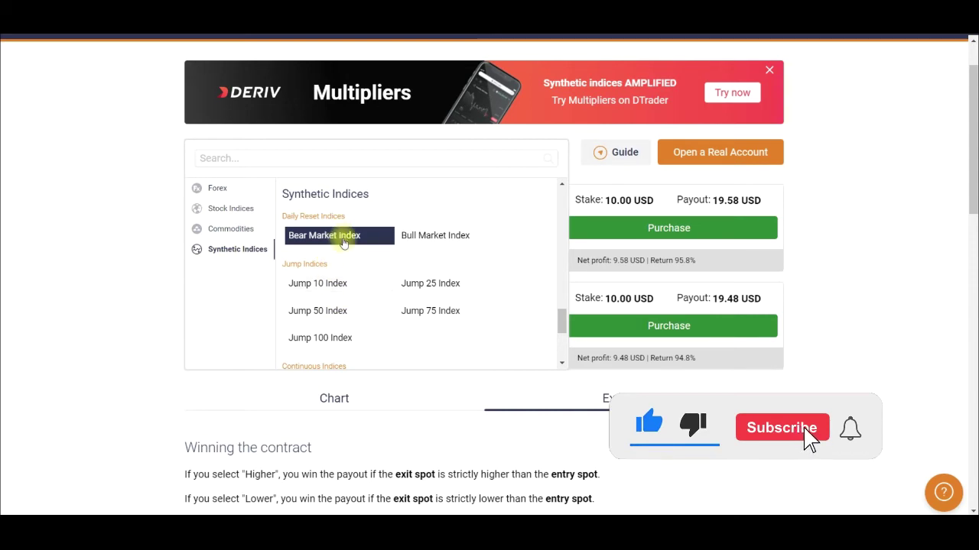
scroll(329, 306, down, 5)
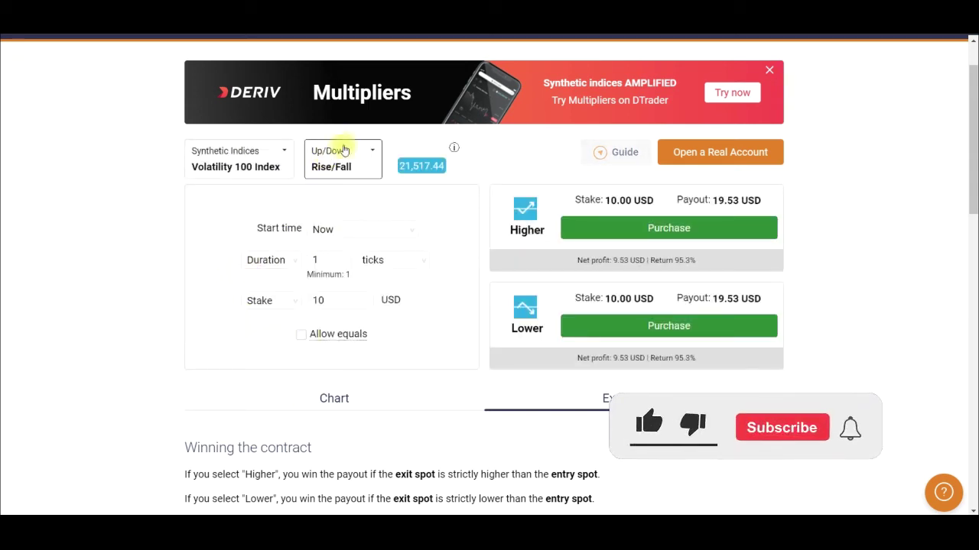
click(375, 156)
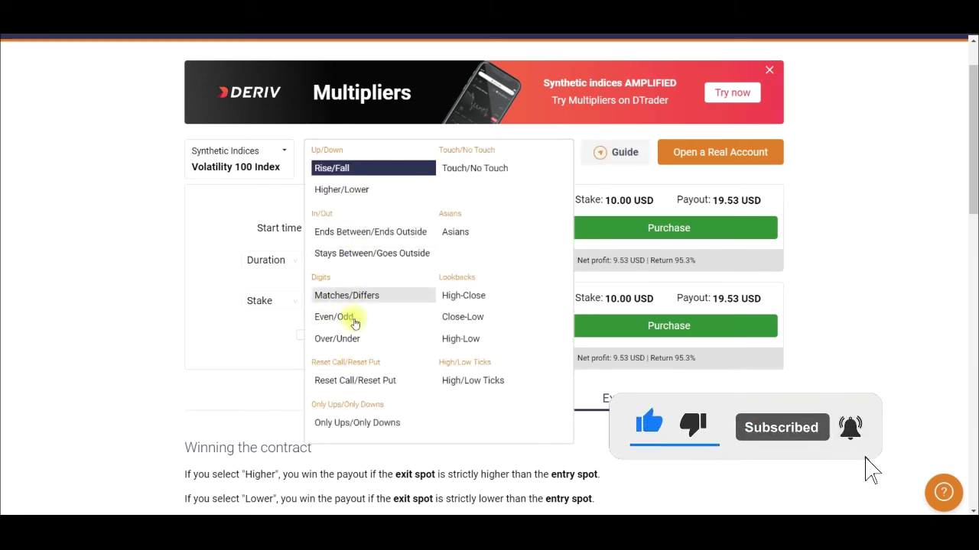
Switch the contract type from Rise/Fall to Digits Matches/Differs with a 1-tick duration.
scroll(372, 359, down, 1)
scroll(373, 361, up, 1)
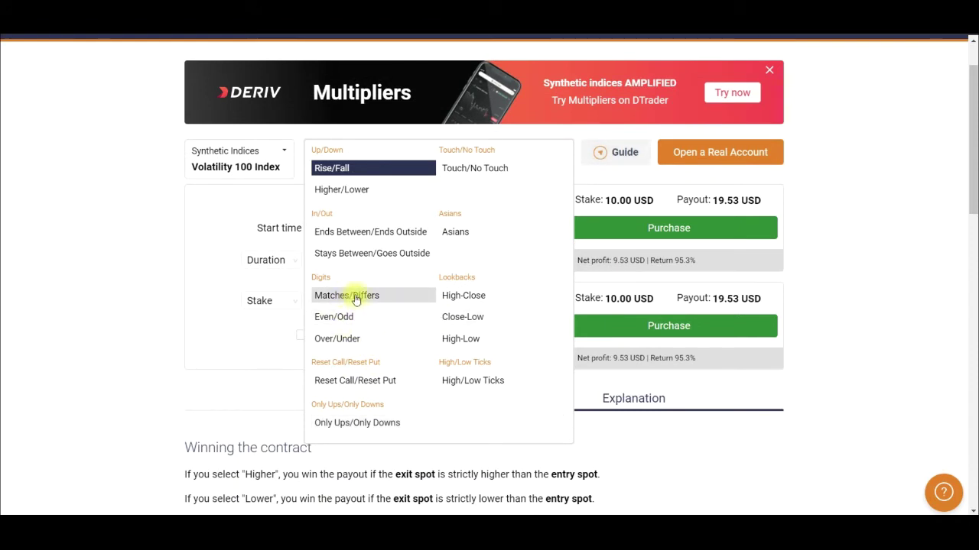
click(355, 298)
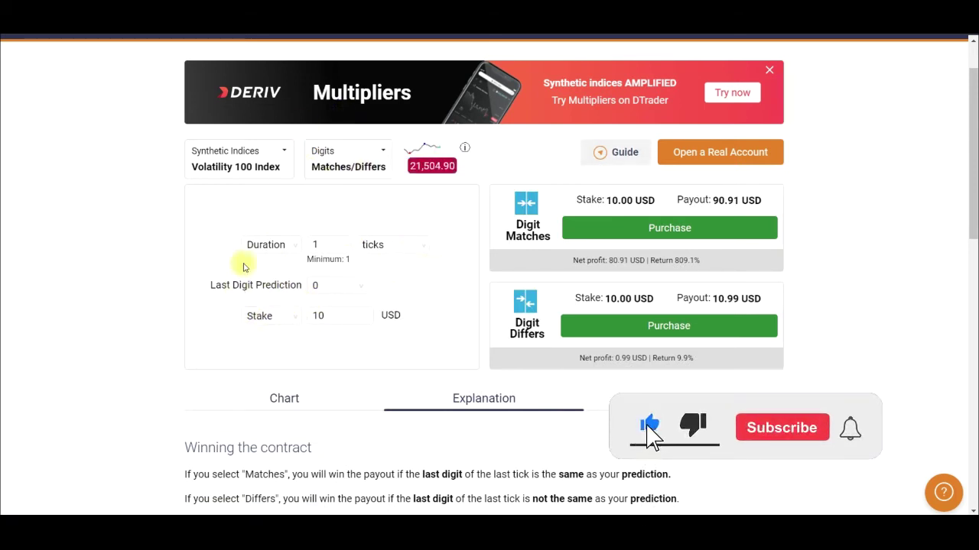
double_click(325, 244)
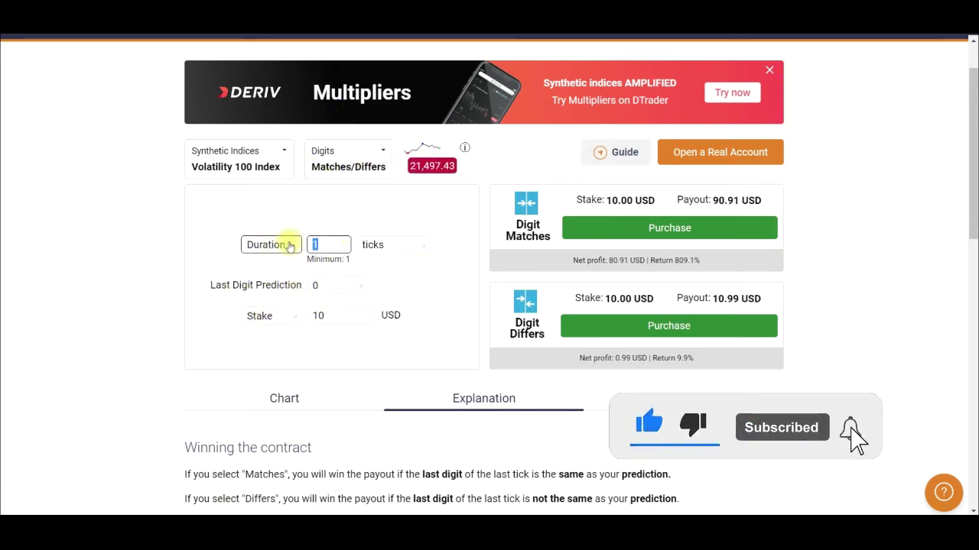
click(343, 243)
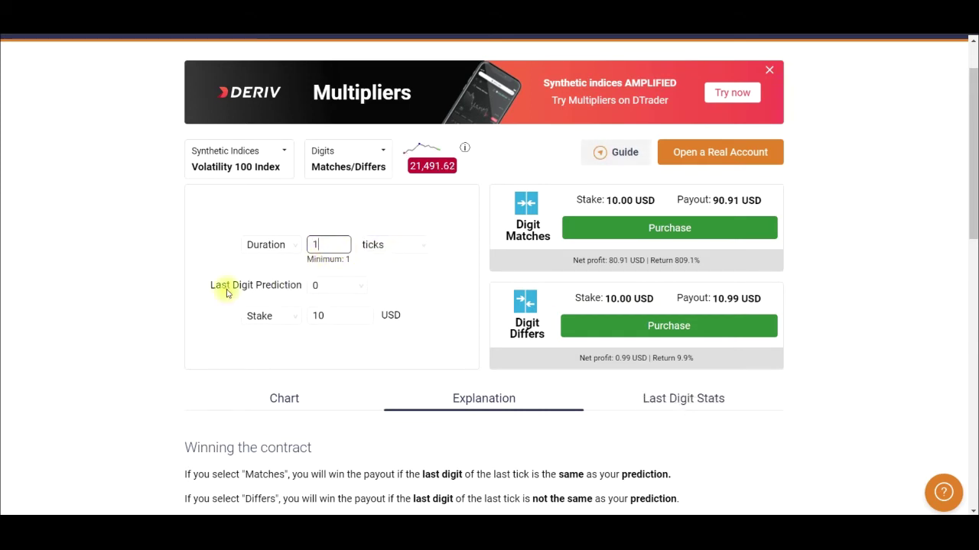
click(332, 290)
scroll(332, 398, down, 1)
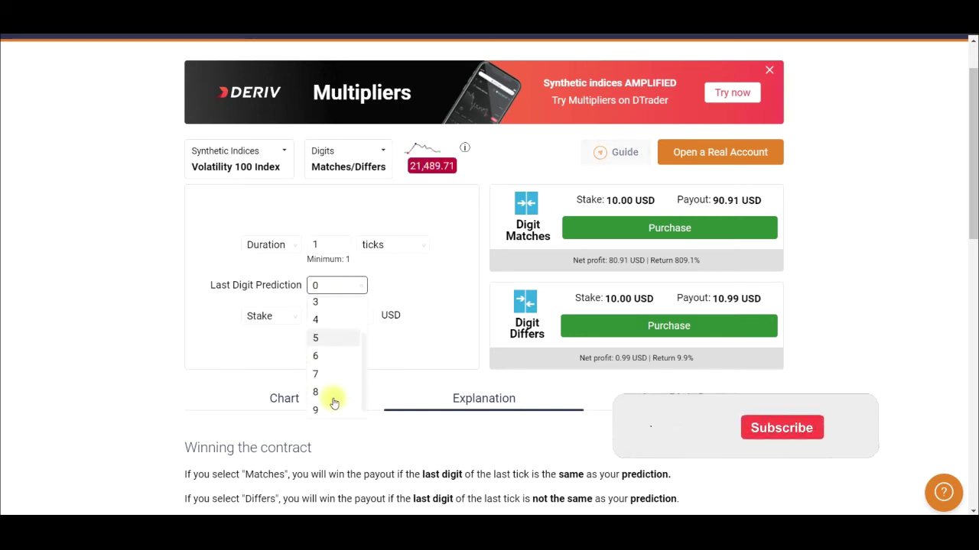
Choose 8 as the last digit prediction.
click(323, 393)
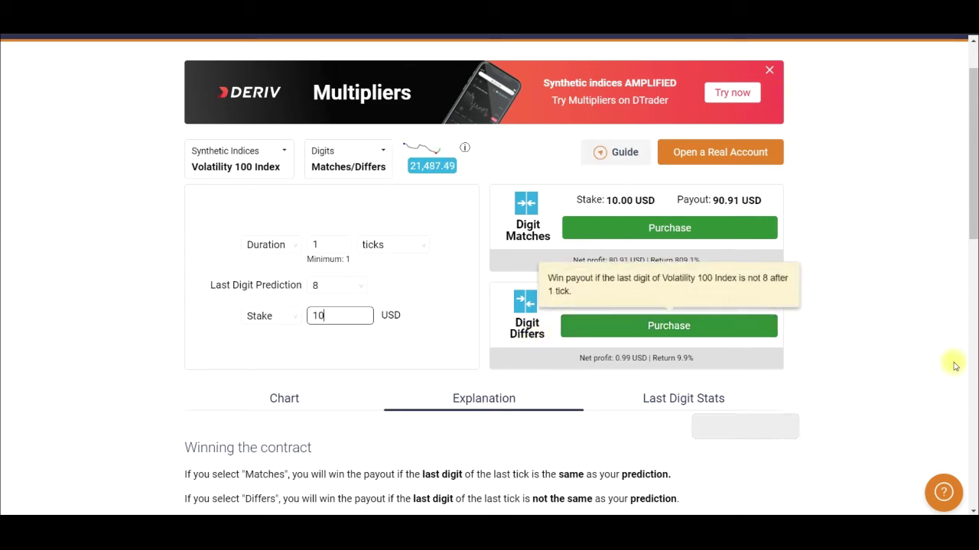
double_click(310, 316)
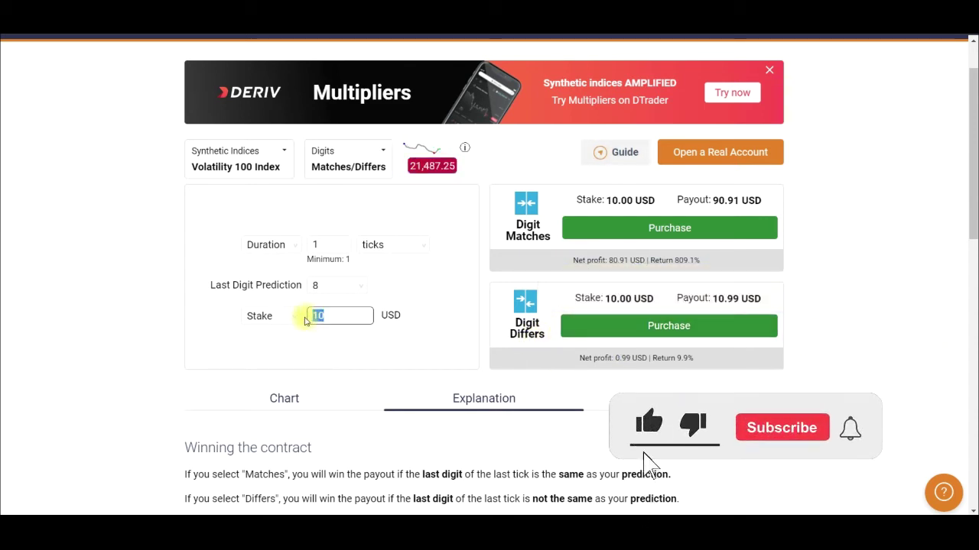
Change the stake from 10 to 500 USD so Differs pays 549.45 USD.
click(291, 354)
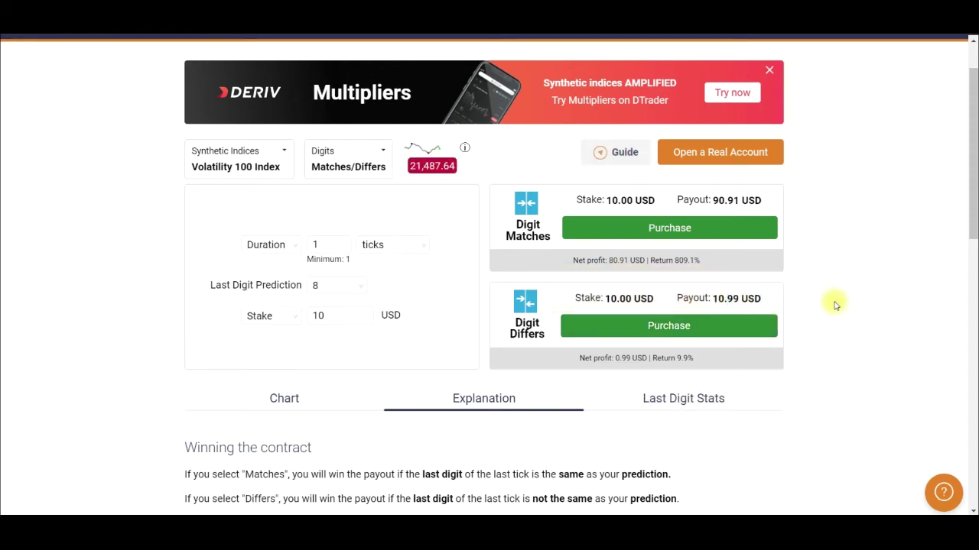
drag(332, 314, 290, 317)
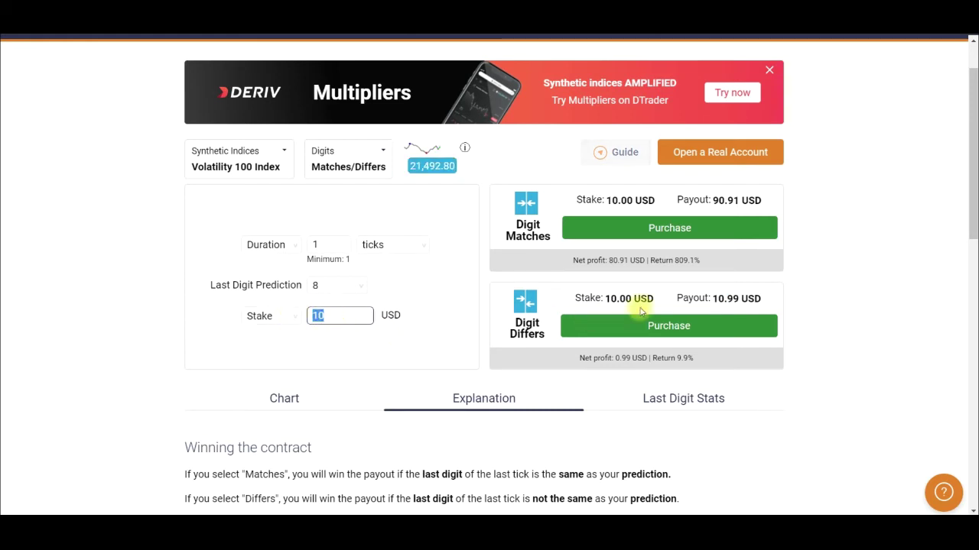
double_click(727, 298)
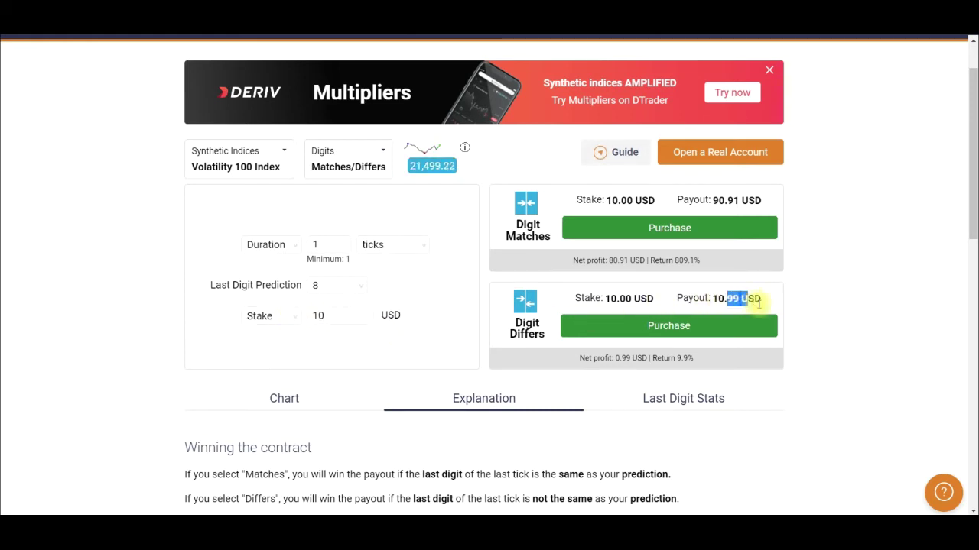
click(327, 312)
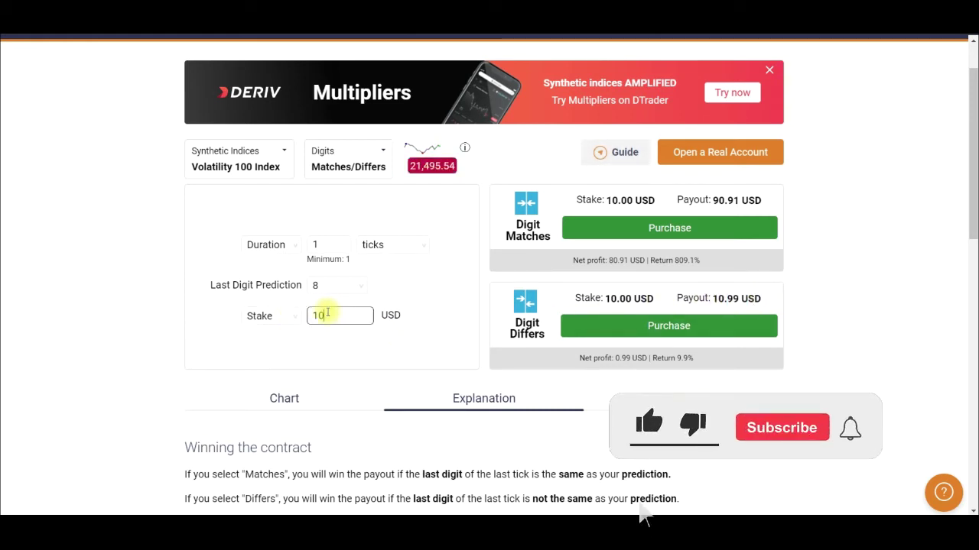
text(0)
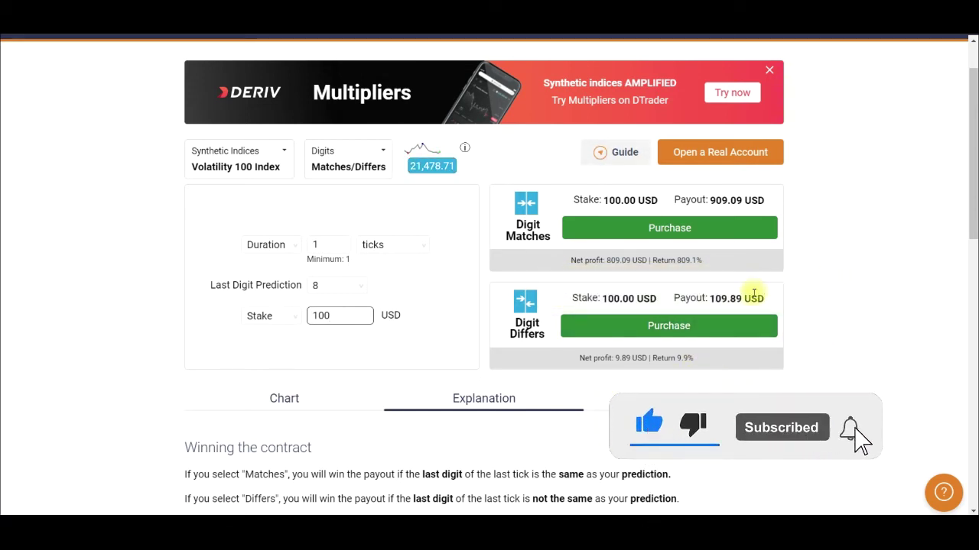
drag(722, 298, 832, 299)
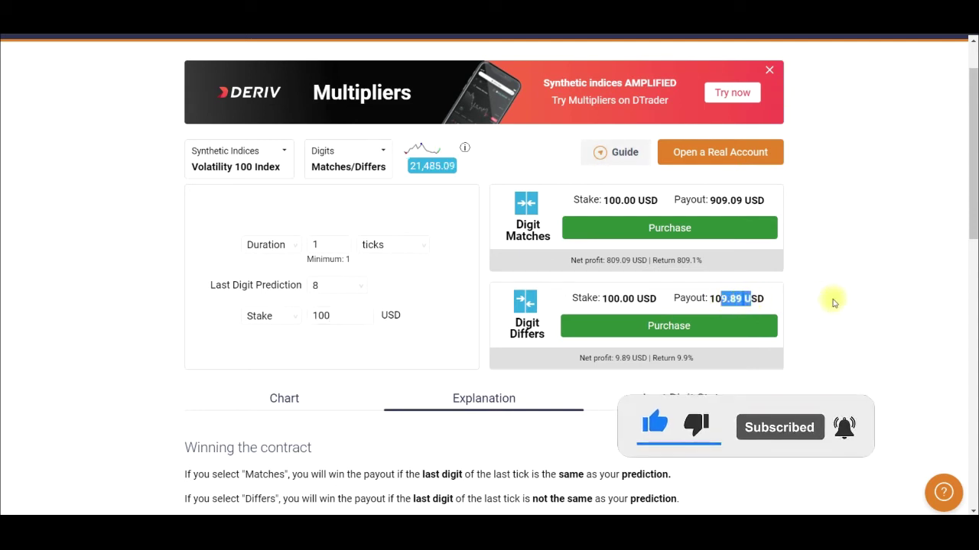
click(808, 319)
click(351, 313)
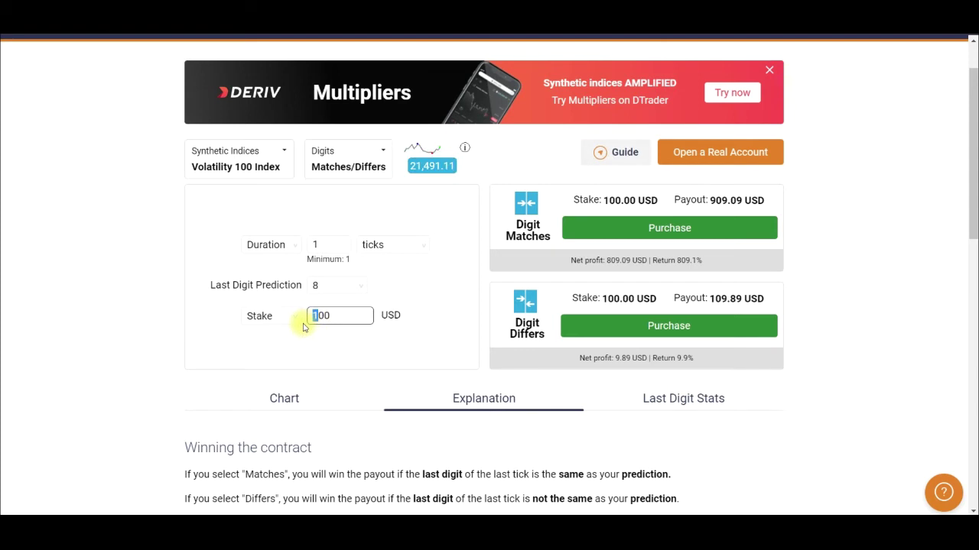
text(5)
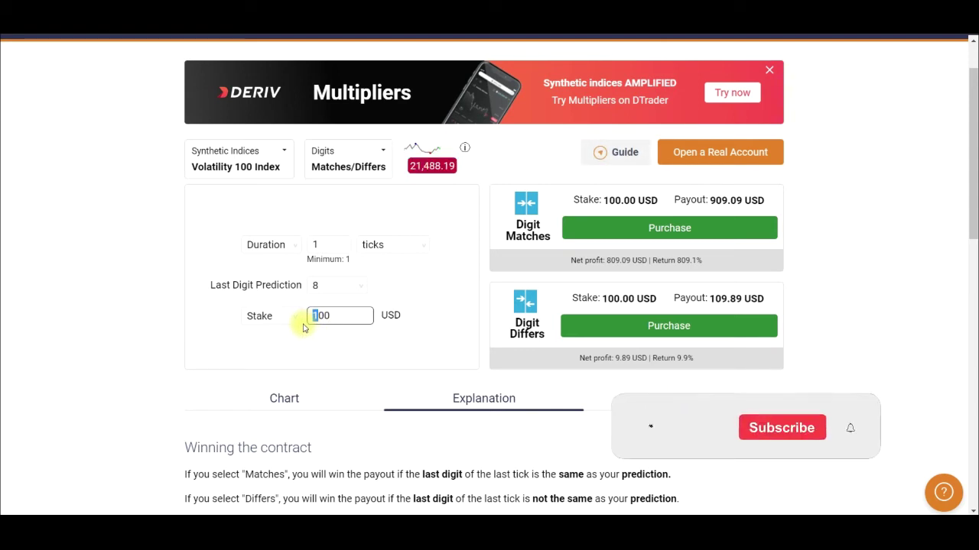
click(183, 339)
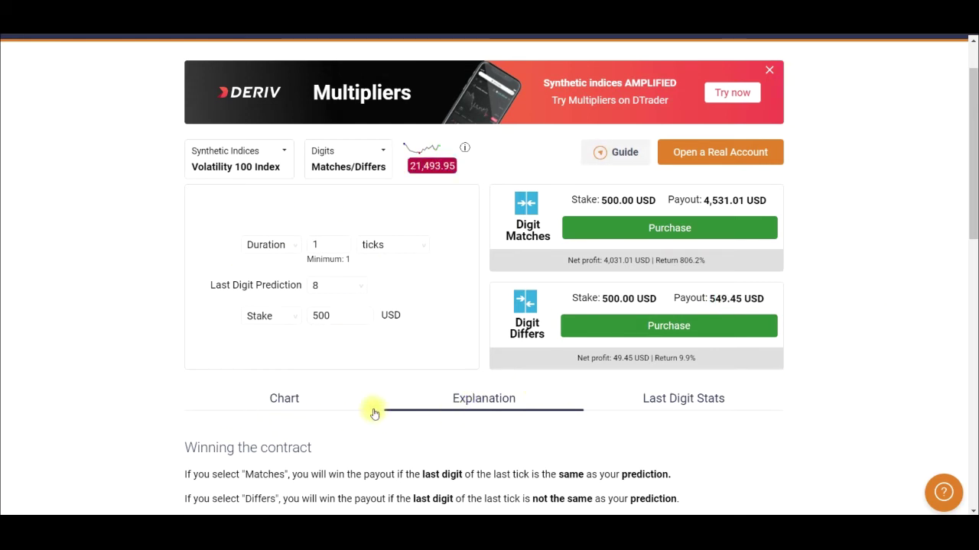
scroll(371, 411, down, 1)
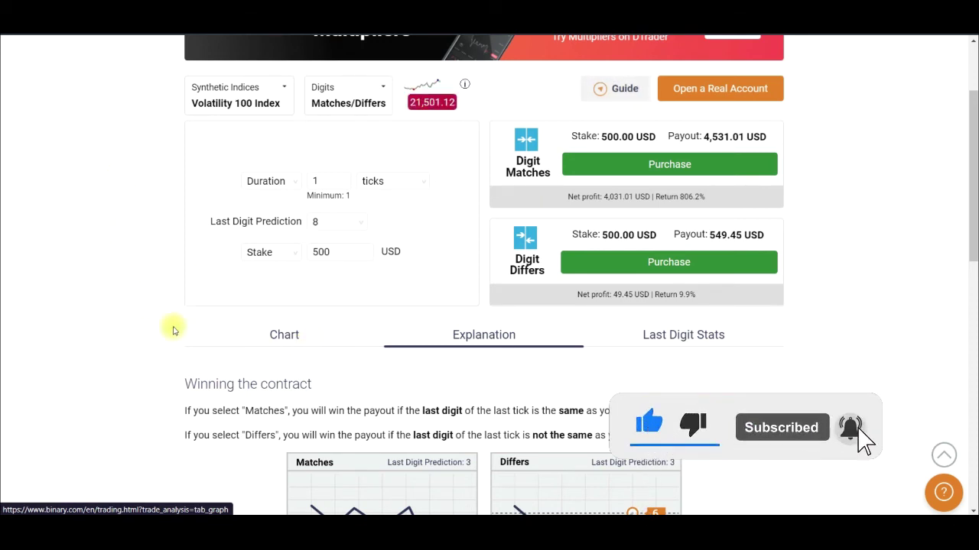
scroll(551, 344, down, 1)
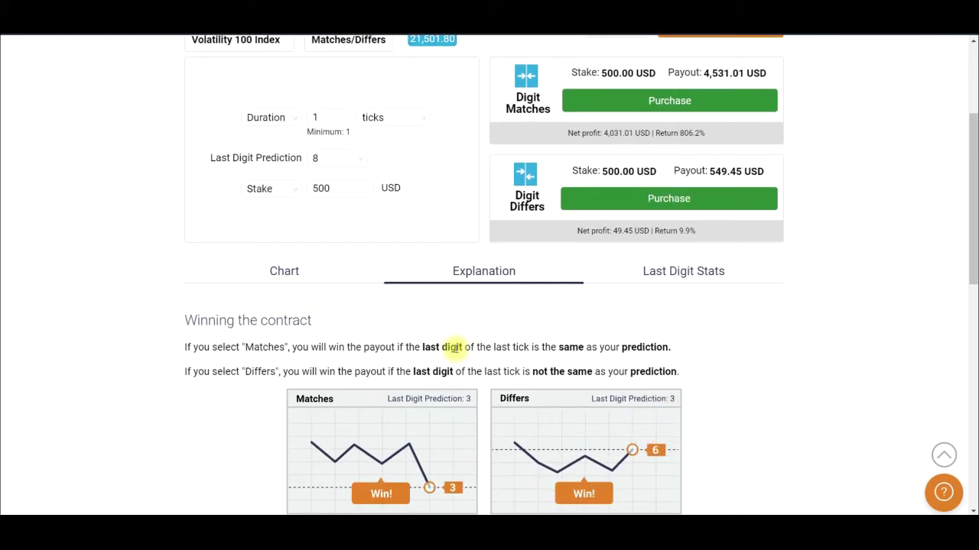
scroll(459, 306, down, 1)
scroll(168, 313, down, 1)
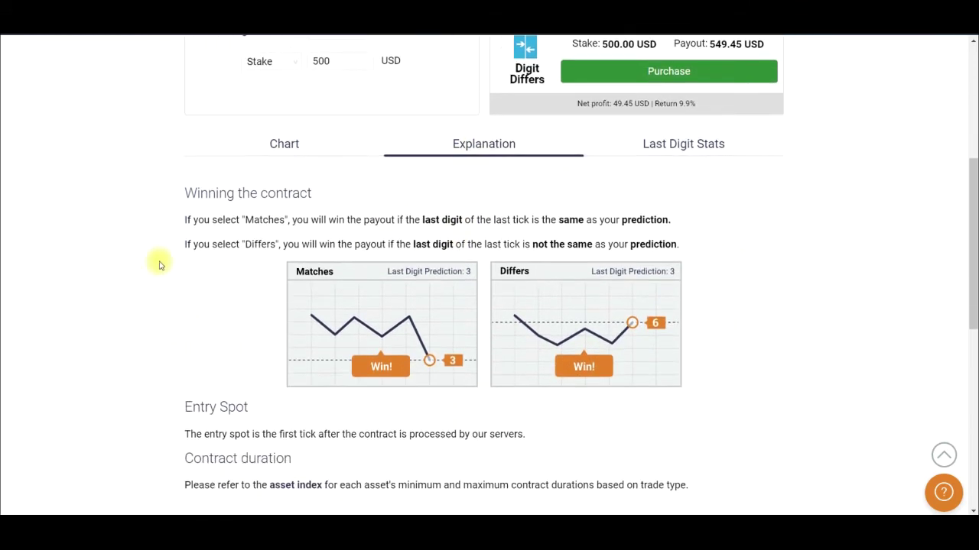
scroll(268, 357, up, 5)
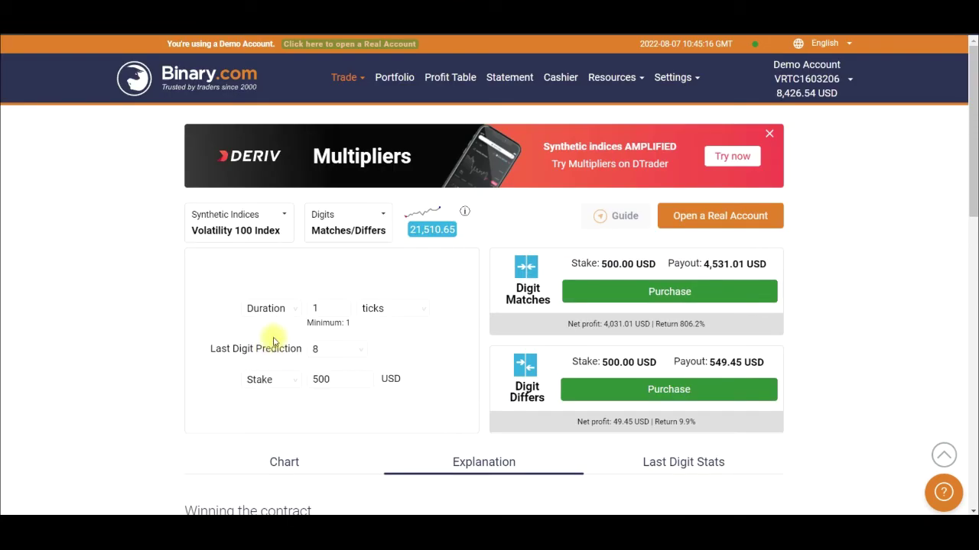
scroll(195, 336, down, 5)
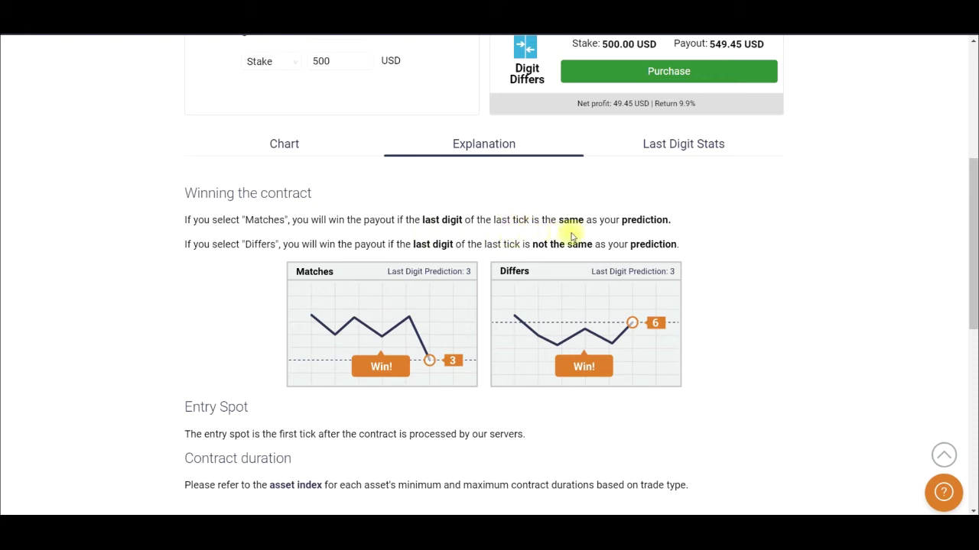
scroll(451, 262, up, 1)
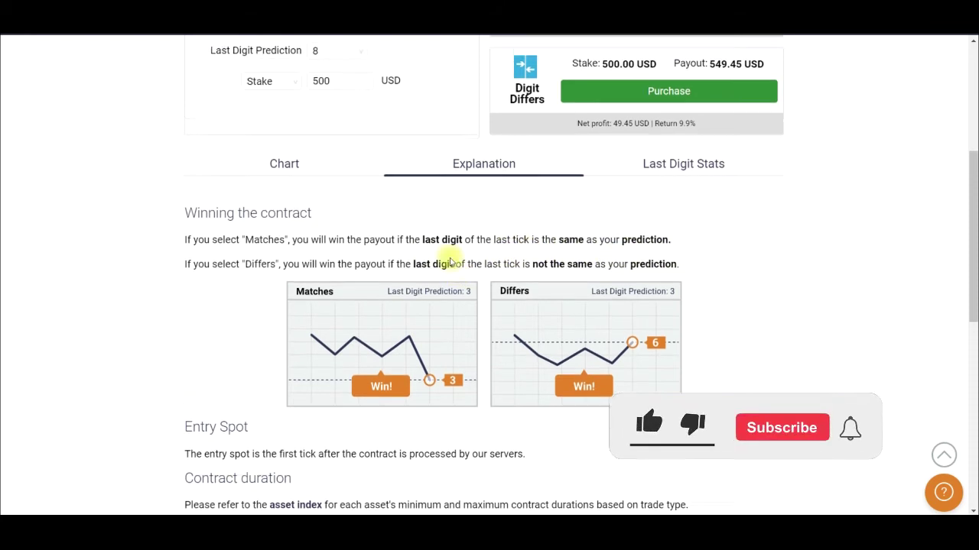
scroll(451, 262, up, 2)
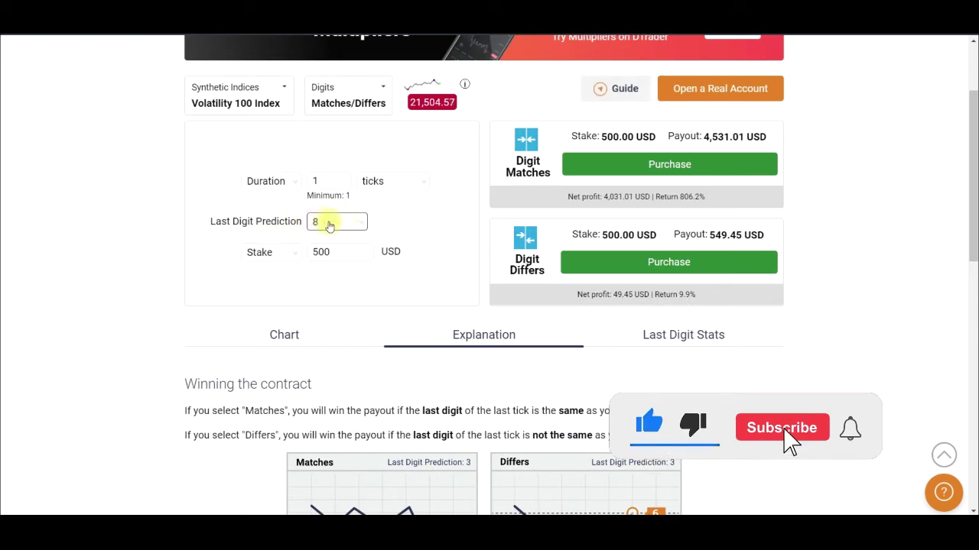
scroll(311, 283, down, 1)
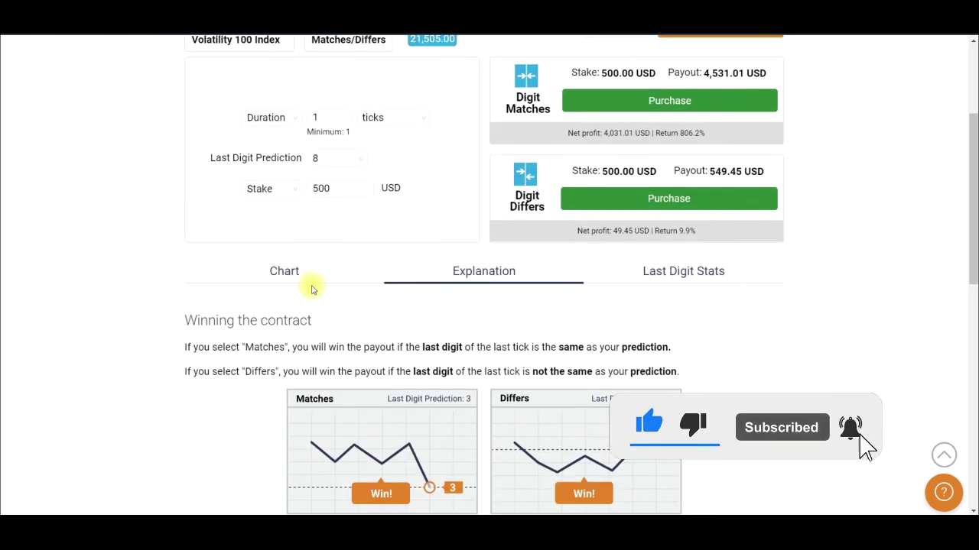
scroll(252, 270, down, 3)
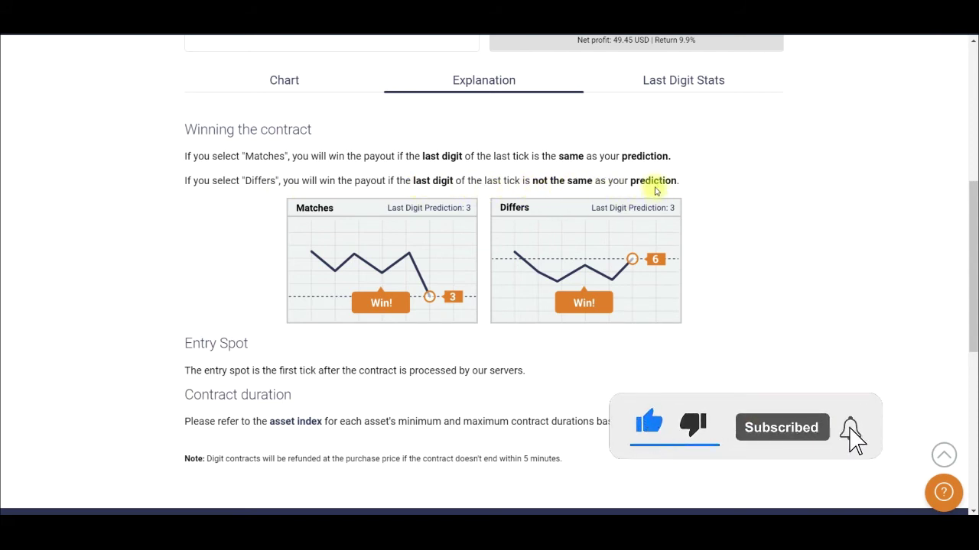
scroll(211, 240, up, 4)
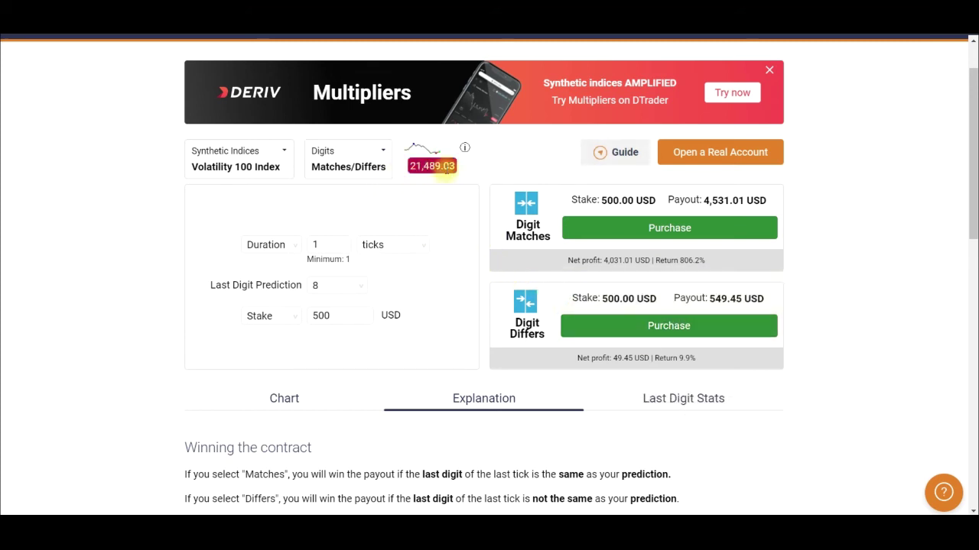
Buy a 500 USD Digit Differs (not 8) contract and dismiss its 49.45 USD win.
click(643, 327)
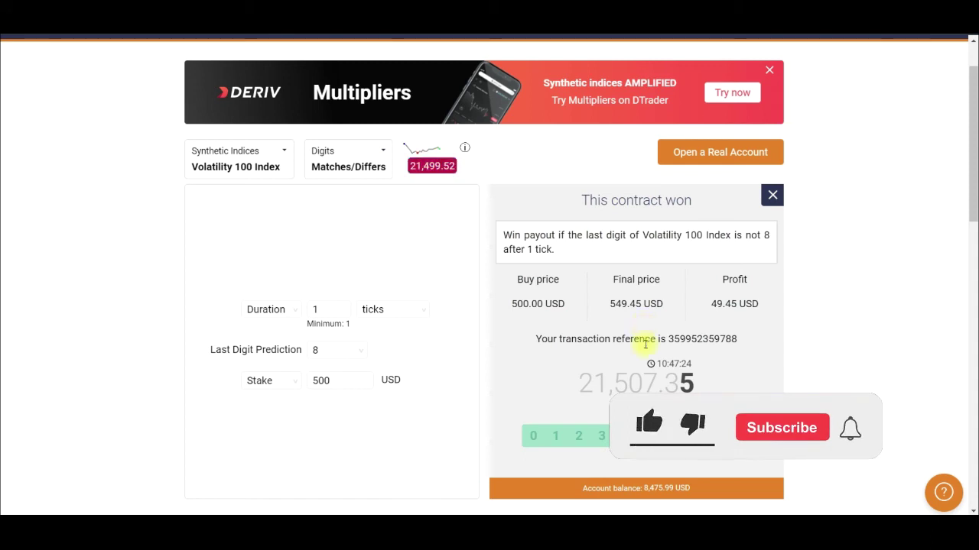
click(325, 382)
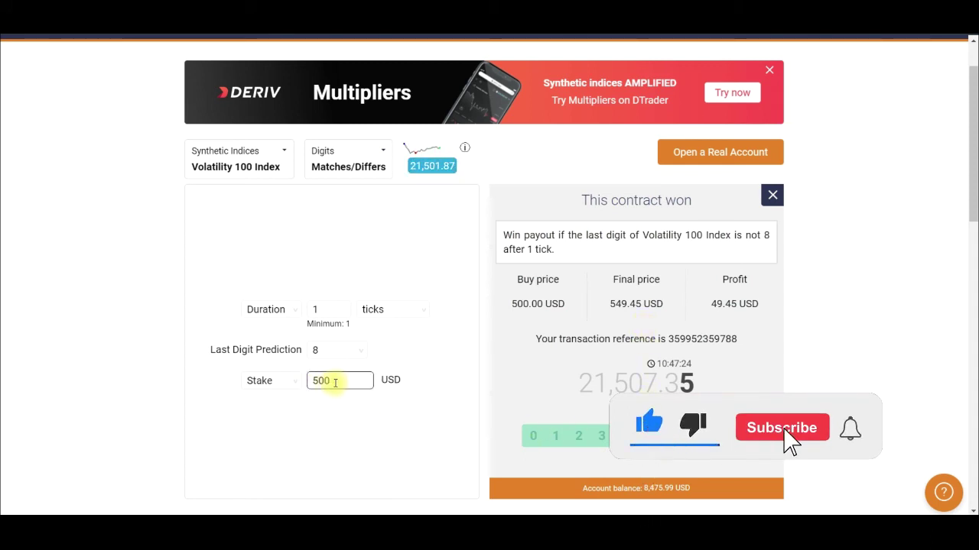
drag(335, 382, 301, 385)
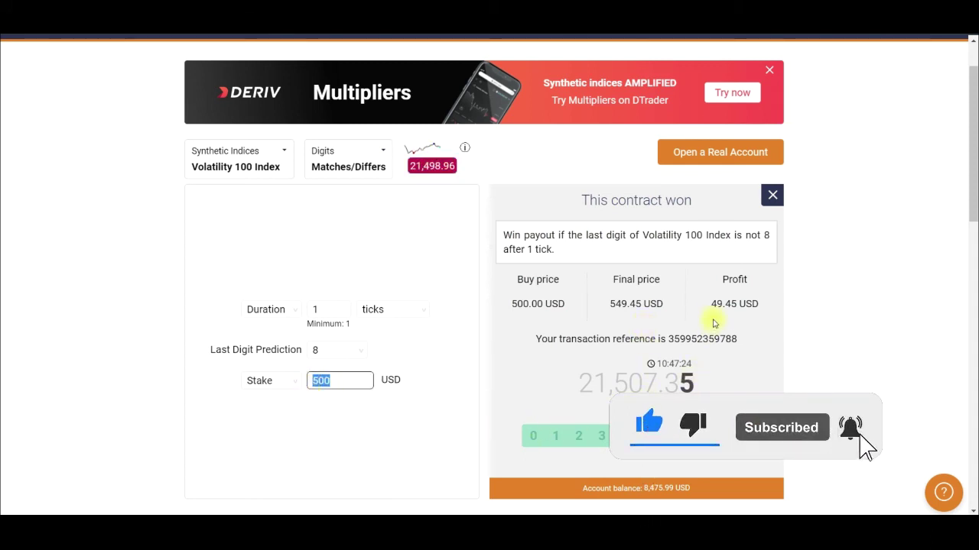
drag(711, 305, 730, 305)
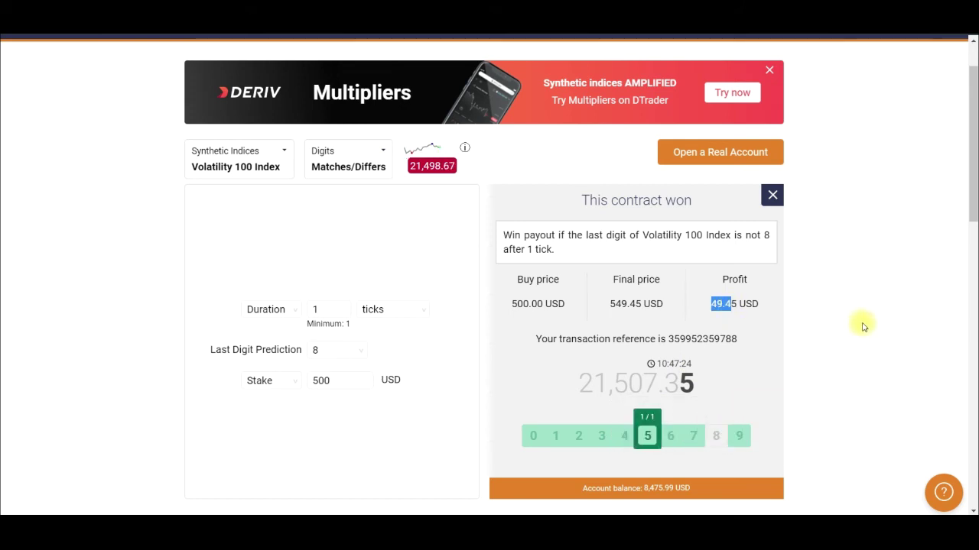
click(772, 196)
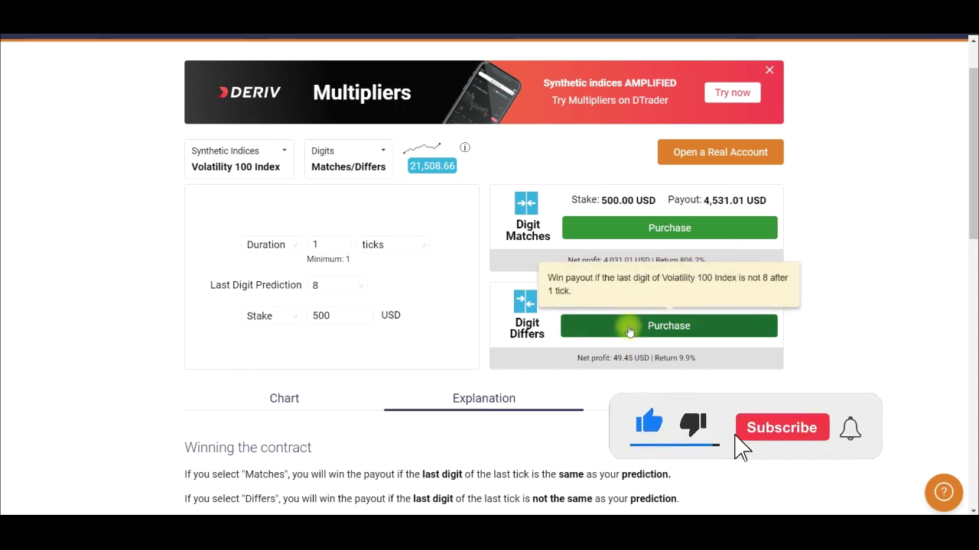
click(655, 326)
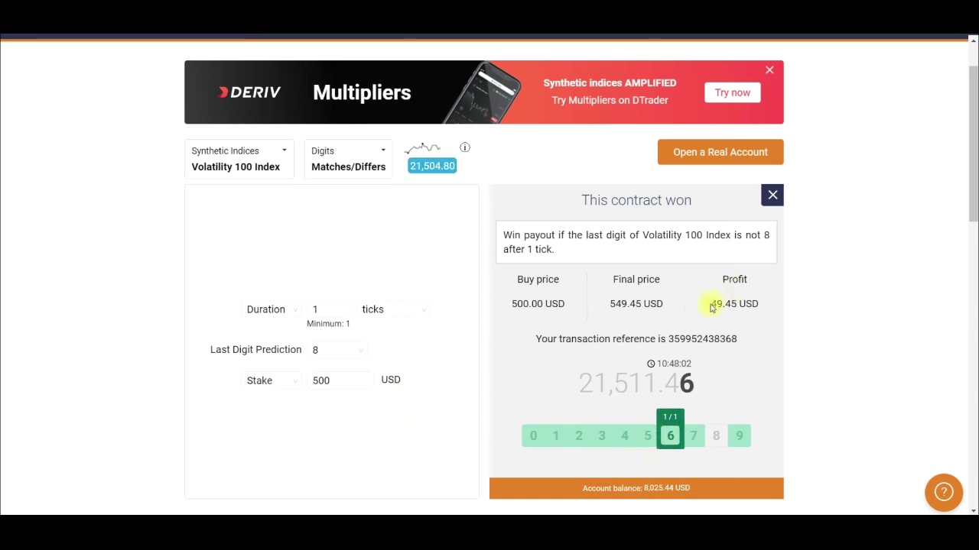
Close the 'This contract won' panel after the 49.45 USD win.
click(770, 195)
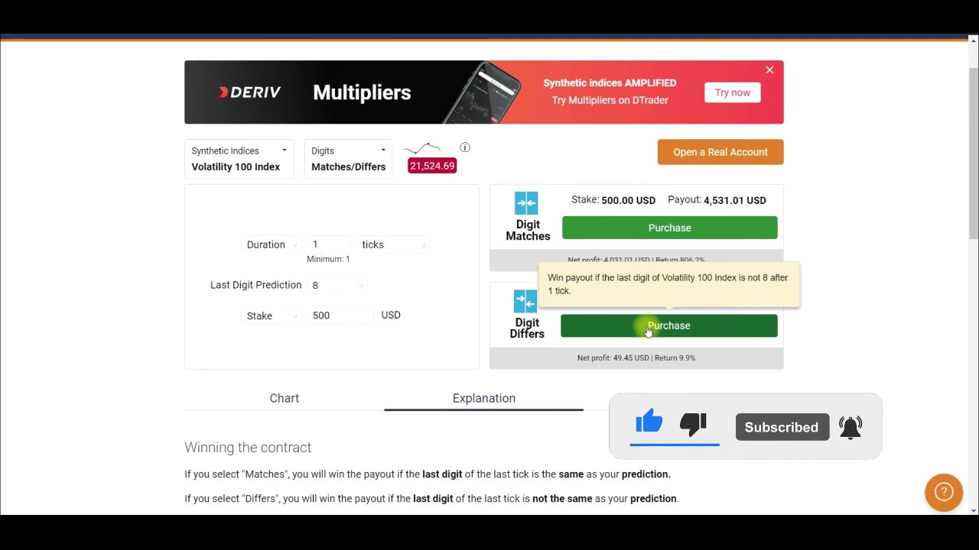
Buy one more 500 USD Differs-not-8 contract and close its winning result.
click(648, 328)
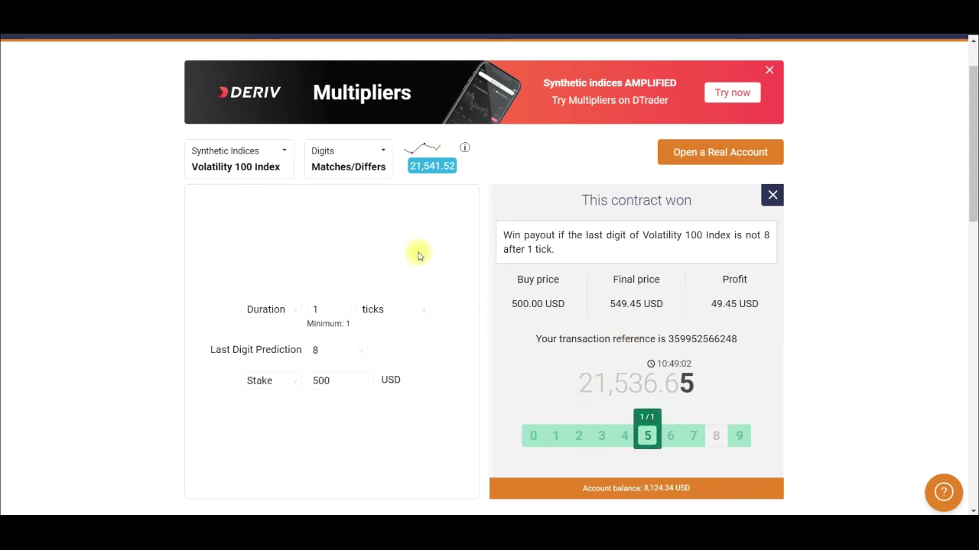
click(771, 195)
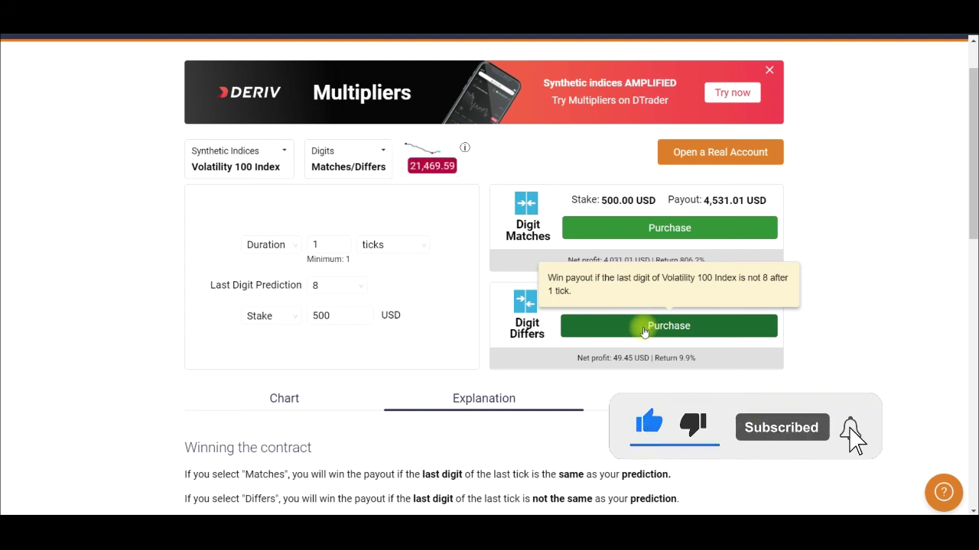
Place two 500 USD Differs-not-8 trades, closing each winning result (last digits 4 and 7).
click(644, 331)
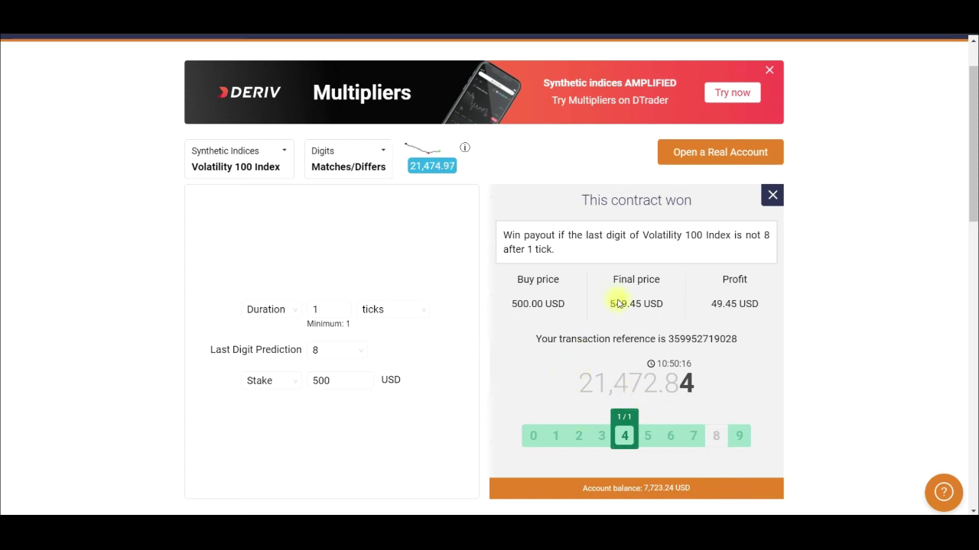
click(772, 195)
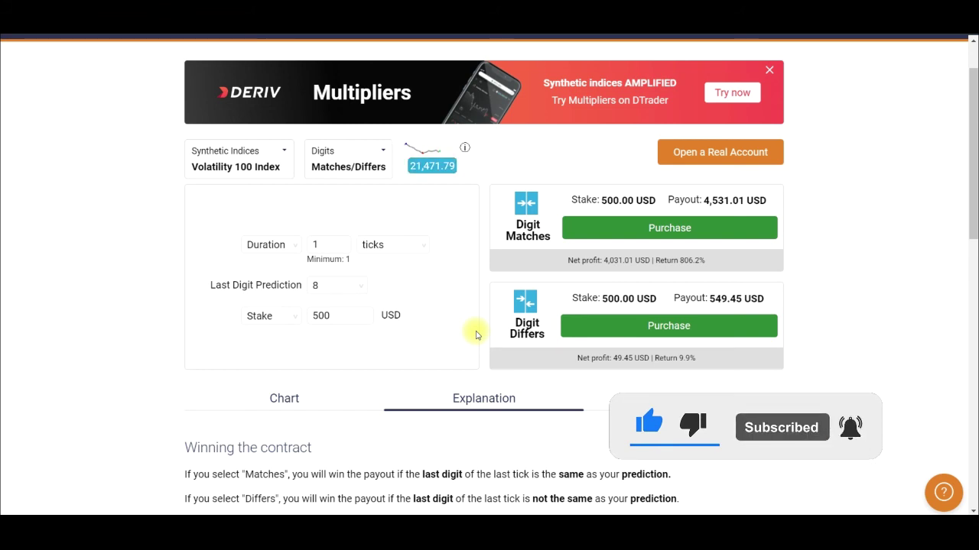
click(646, 331)
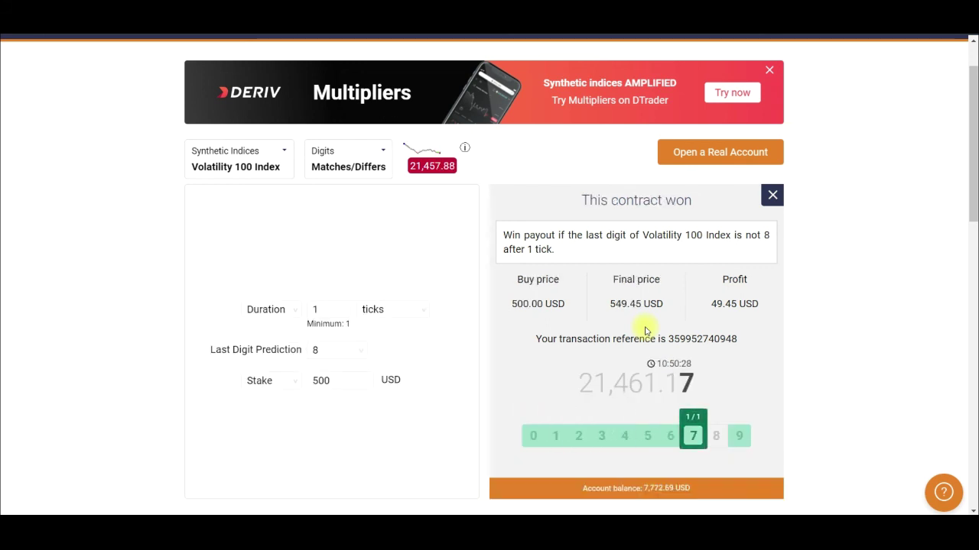
click(772, 195)
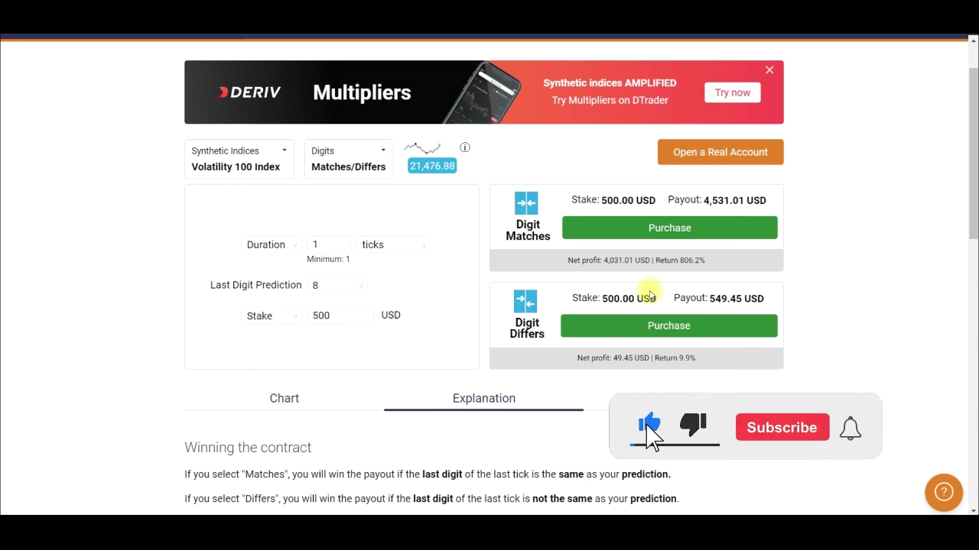
double_click(320, 315)
click(218, 376)
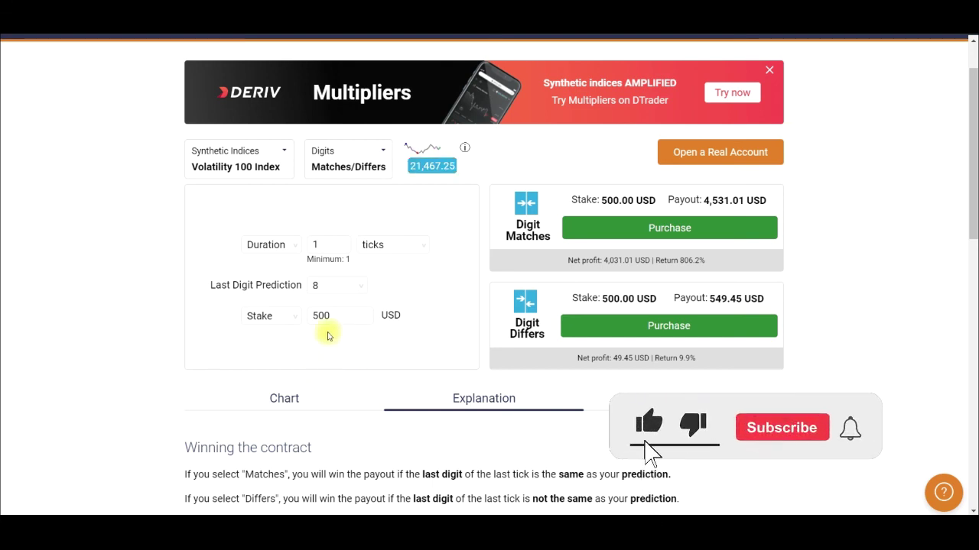
double_click(313, 319)
click(290, 338)
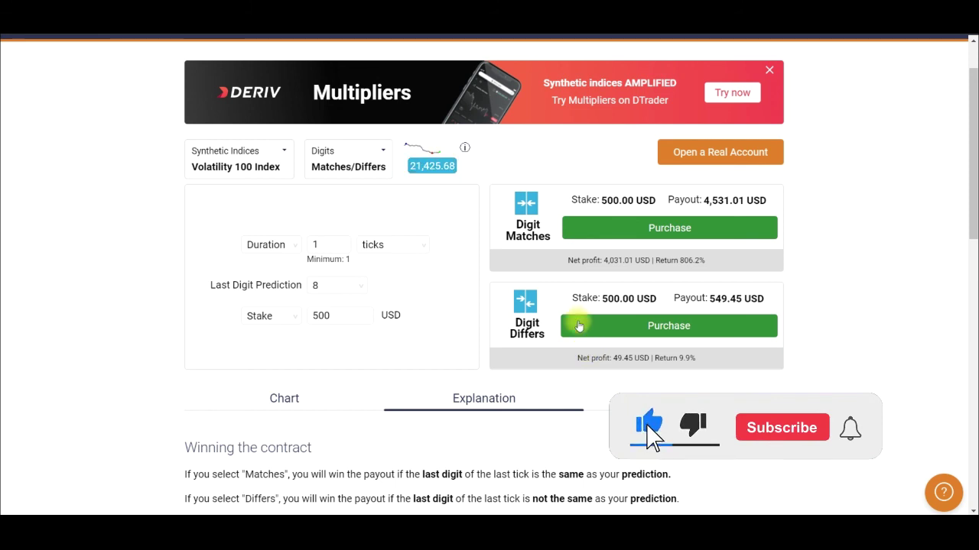
click(617, 327)
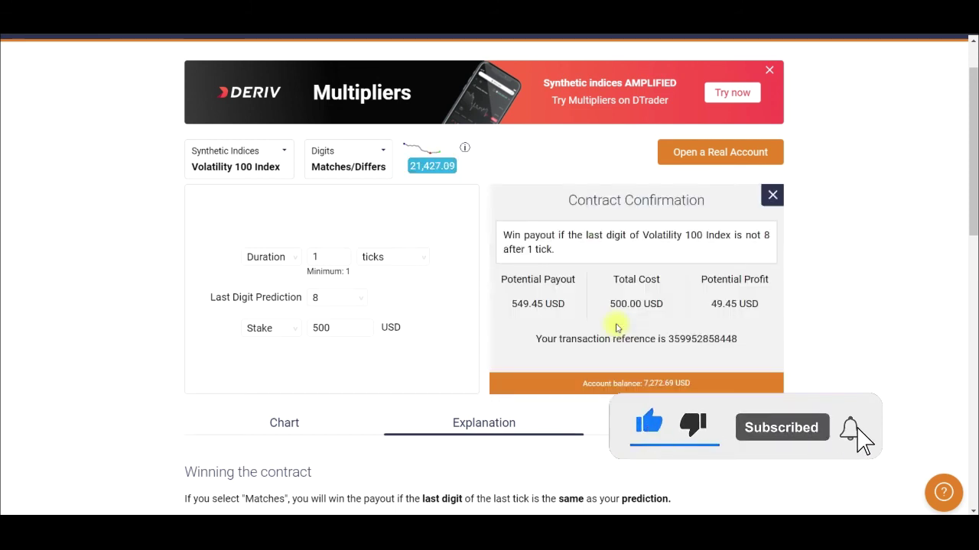